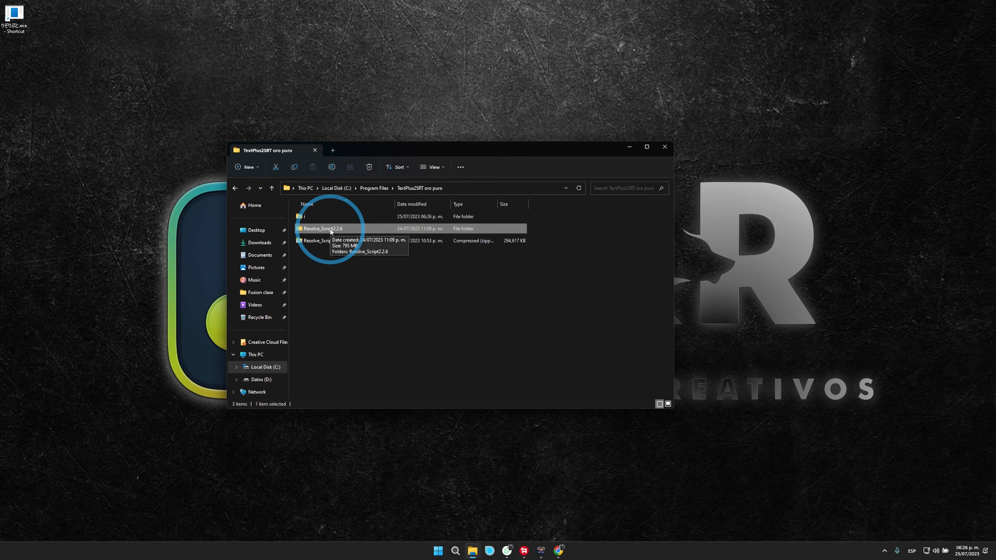
Step: Open the inner Resolve_Script2.2.6 folder and maximize its window
double_click(330, 217)
drag(398, 146, 391, 85)
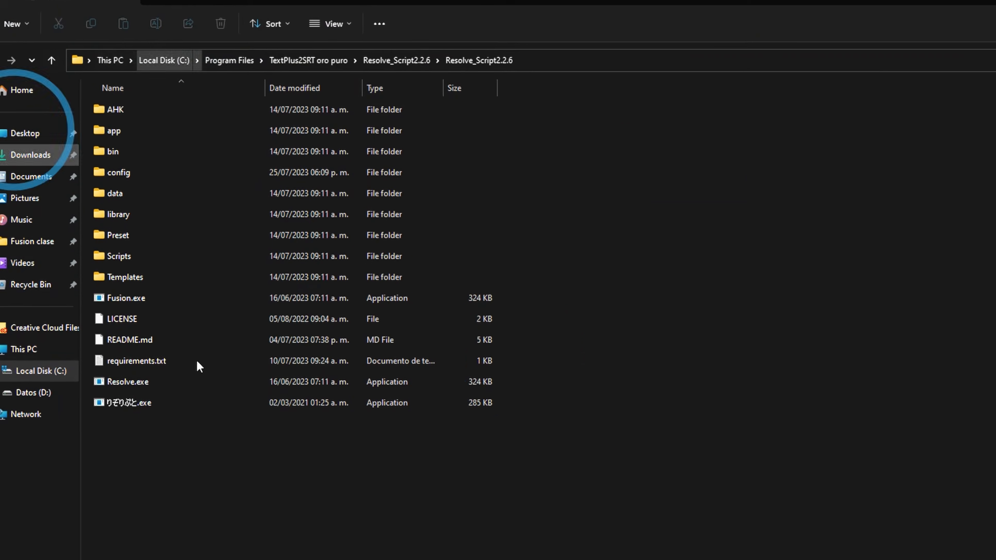
click(245, 515)
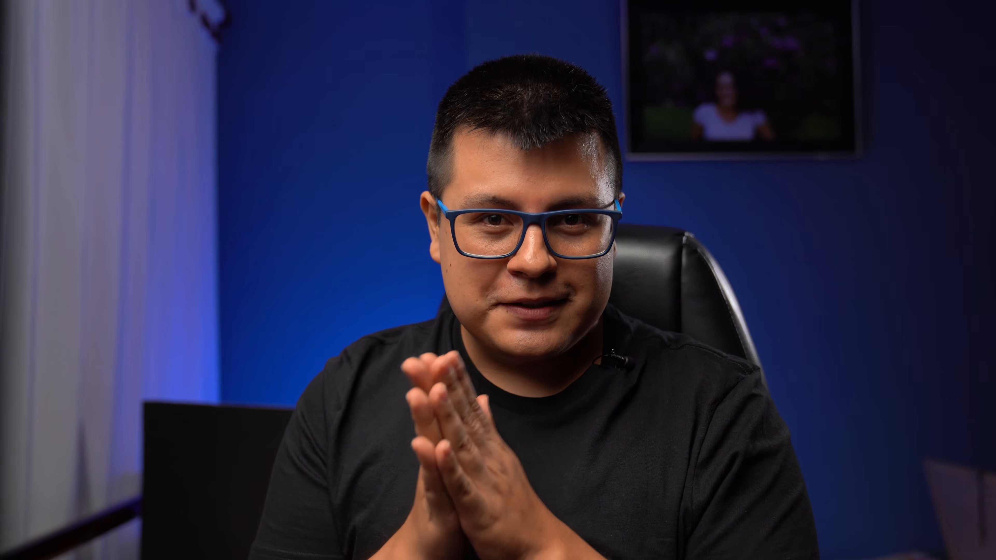
click(160, 326)
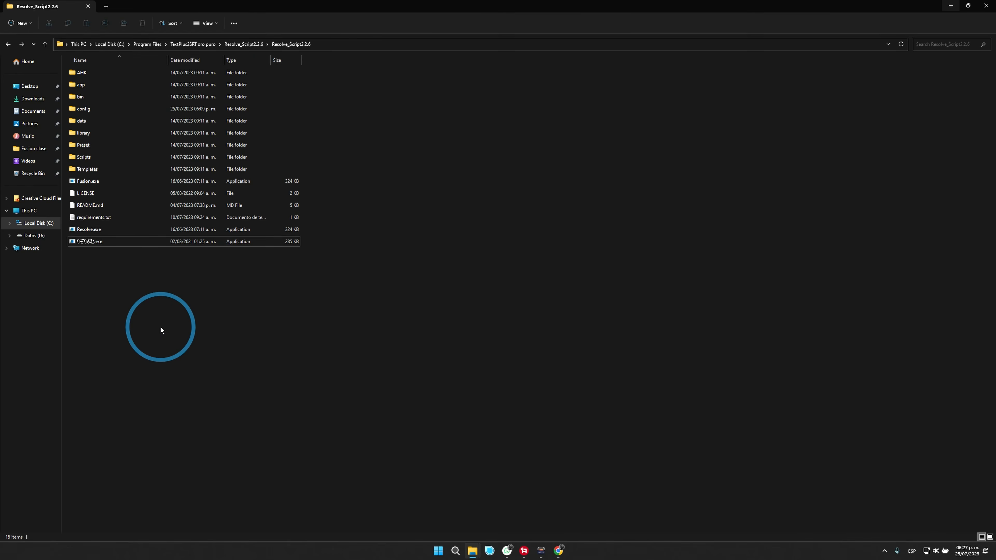
Step: Run りぞりぷと.exe, allow it to make changes to the device, and move its RIZORIPUTO window clear of the file list
click(94, 242)
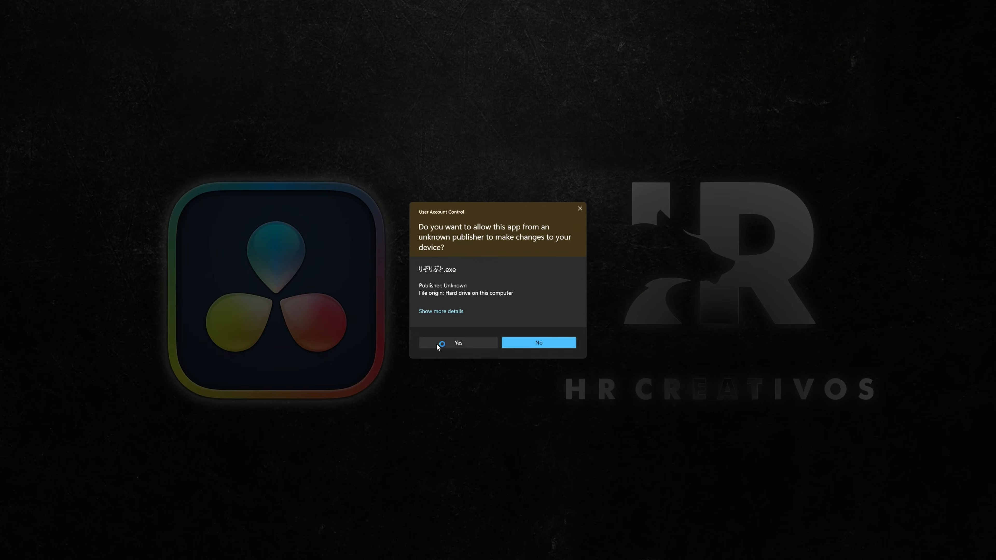
click(437, 344)
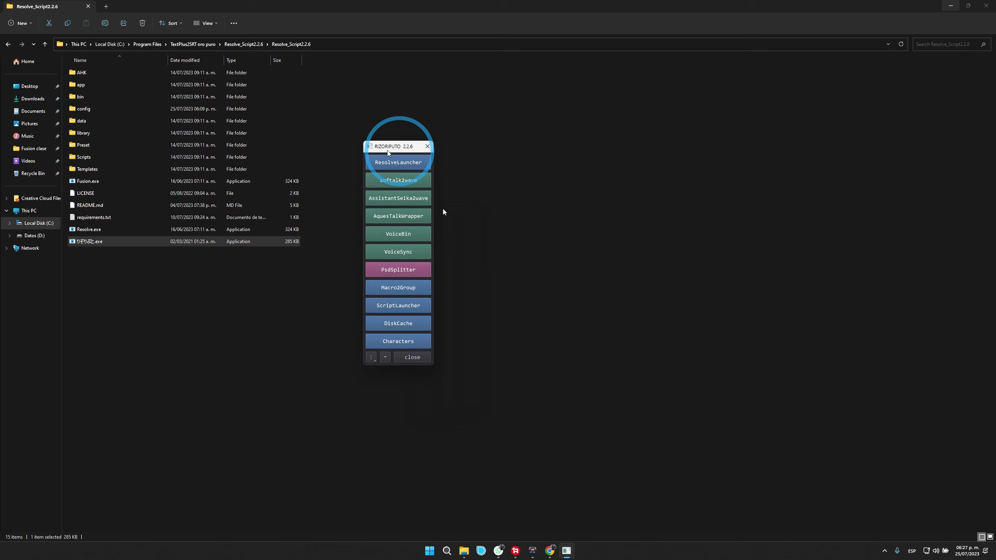
drag(358, 124, 504, 161)
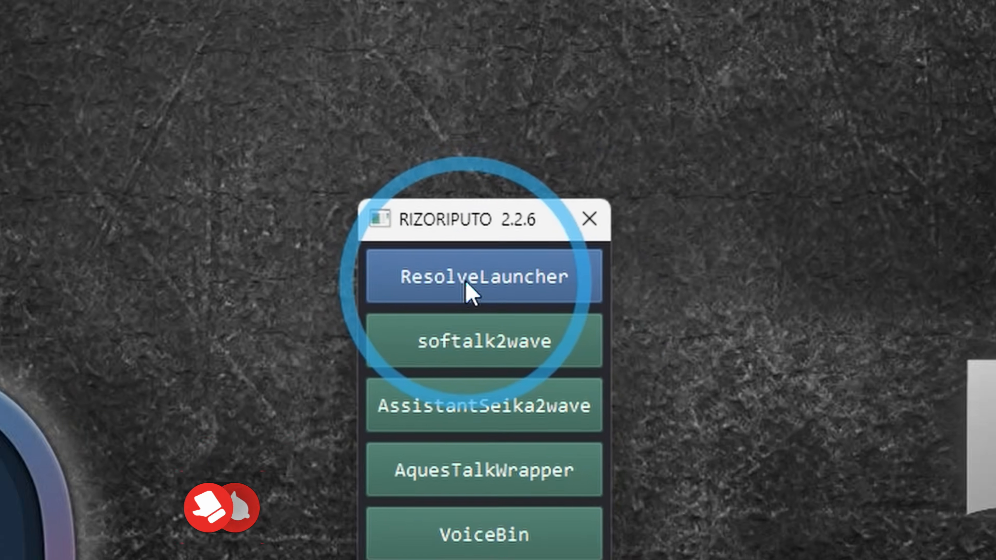
Step: Open ResolveLauncher, turn off auto close when starting DaVinci Resolve or Fusion, and start DaVinci Resolve from it
click(455, 312)
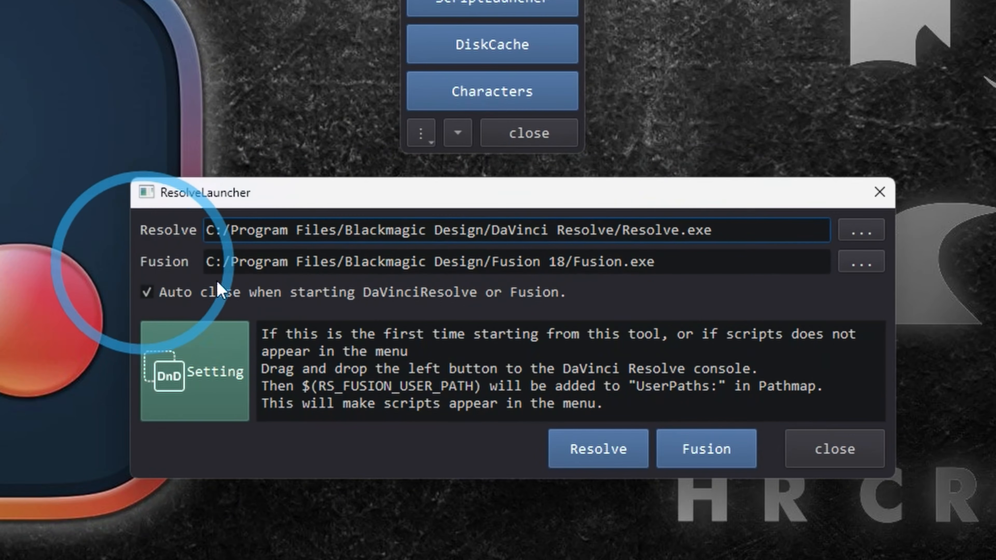
click(215, 283)
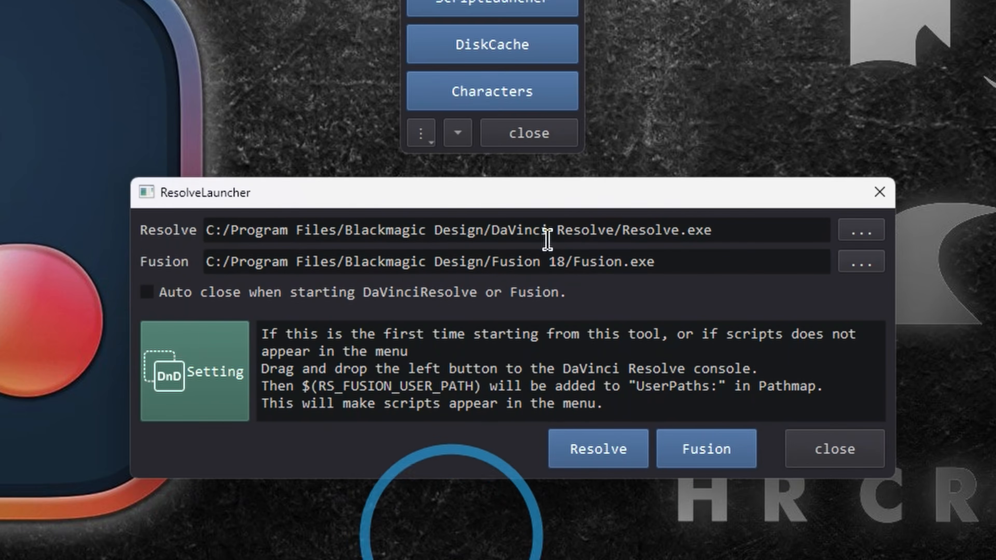
drag(558, 192, 585, 204)
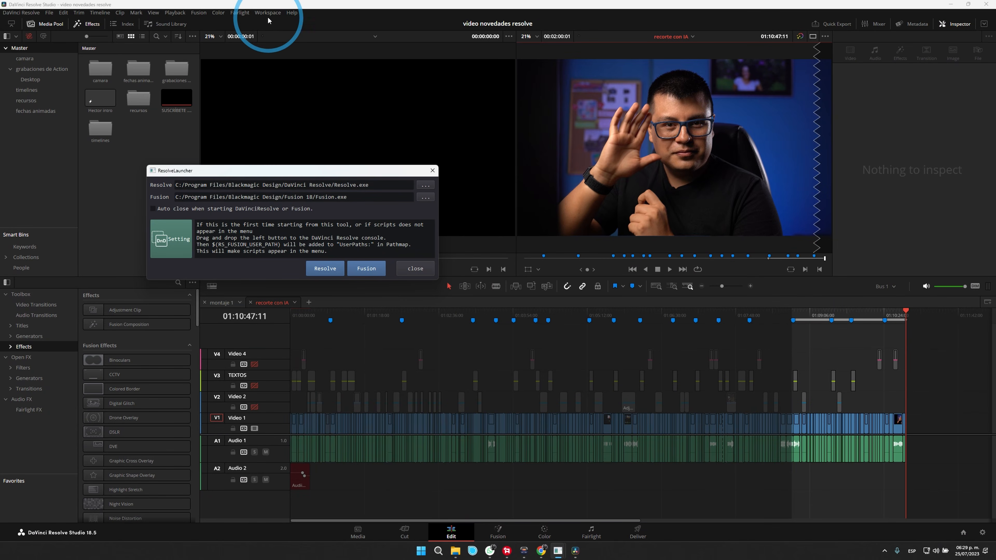
Step: Add the launcher's script path to DaVinci Resolve by dropping the DnD Setting block into the Resolve console, and close the console
drag(283, 172, 781, 170)
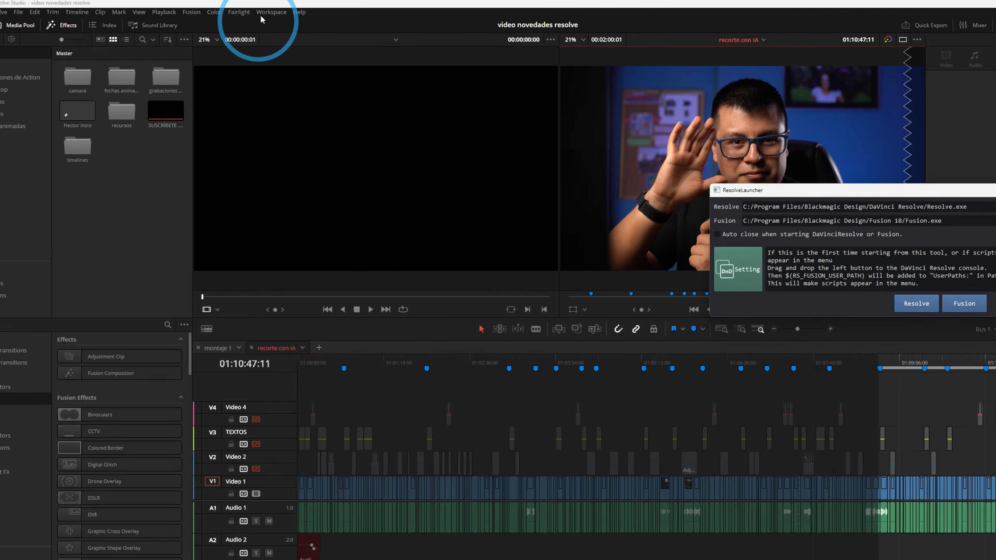
click(267, 12)
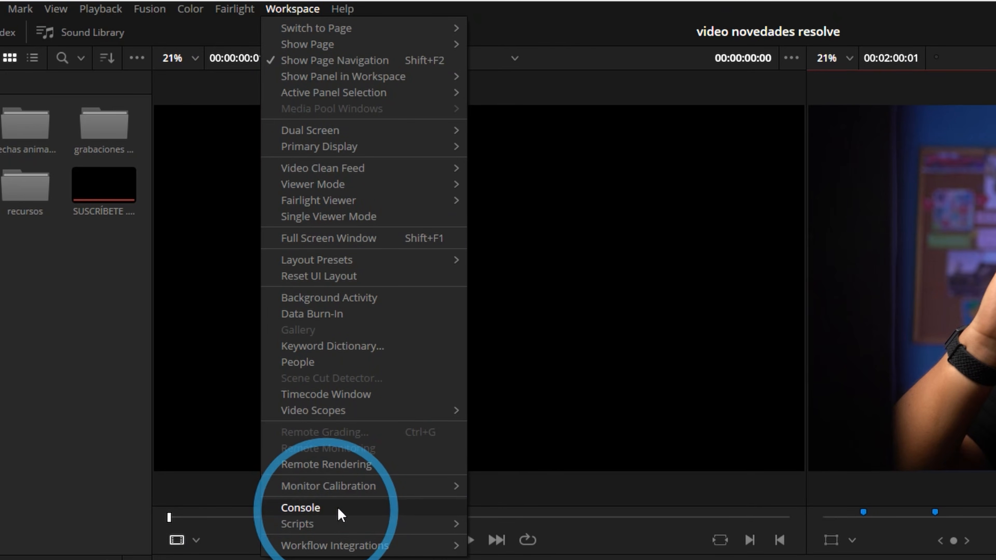
click(329, 510)
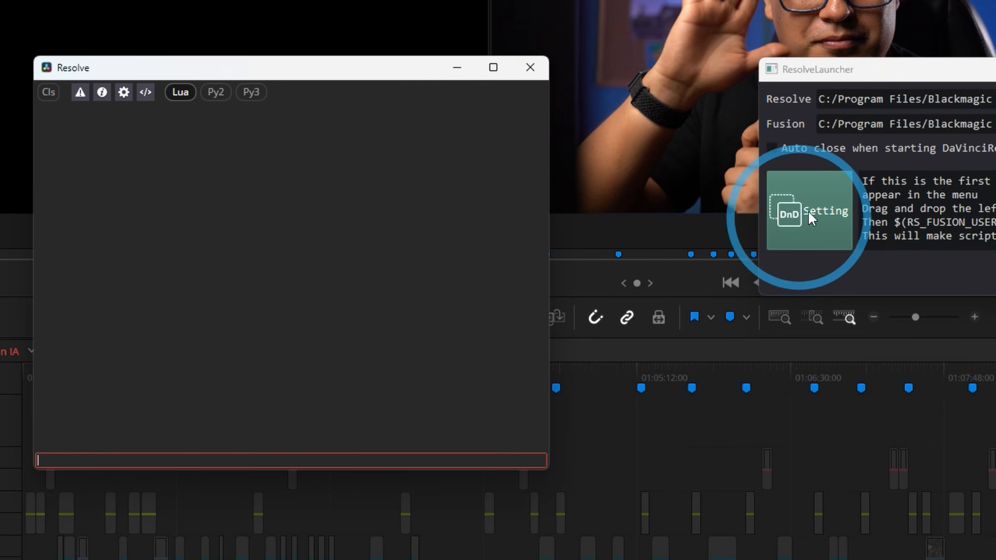
drag(811, 204, 239, 204)
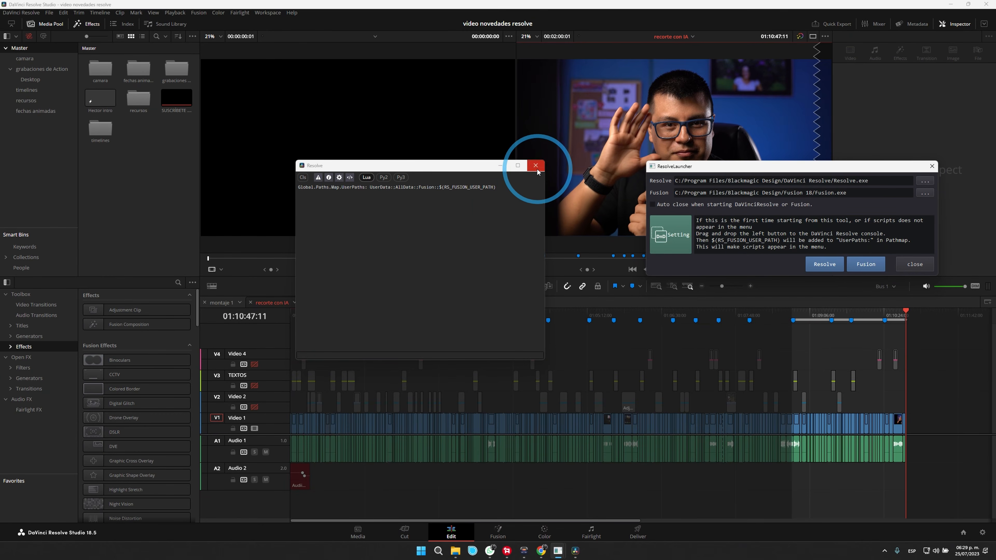
click(536, 166)
Step: Examine the RS scripts available in DaVinci Resolve, including Subtitle2TextPlus
click(269, 12)
mouse_move(286, 262)
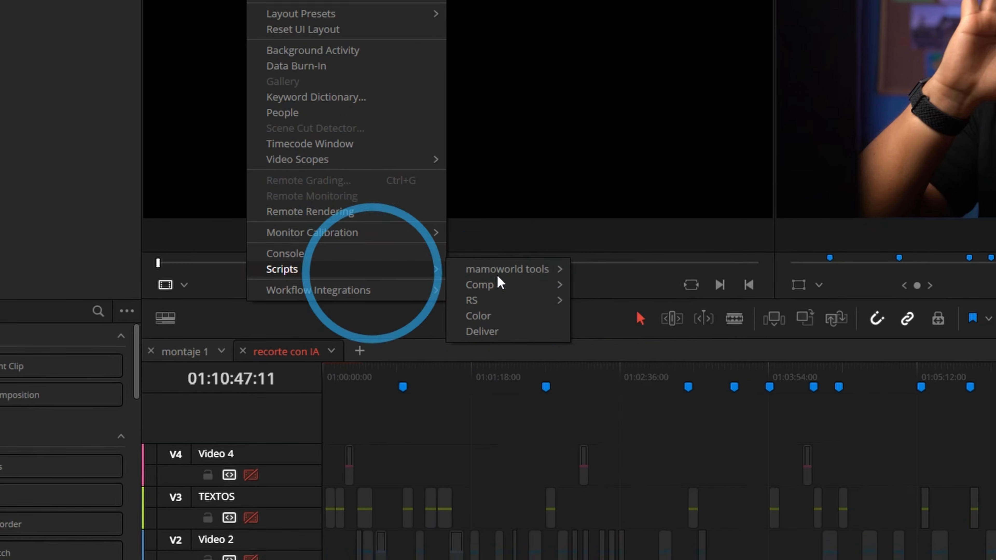
mouse_move(504, 301)
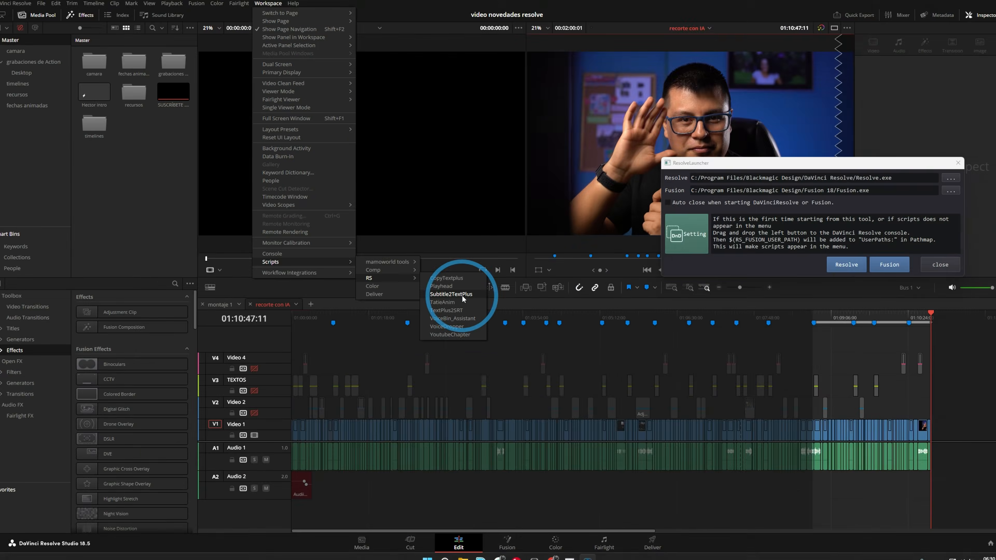
click(642, 335)
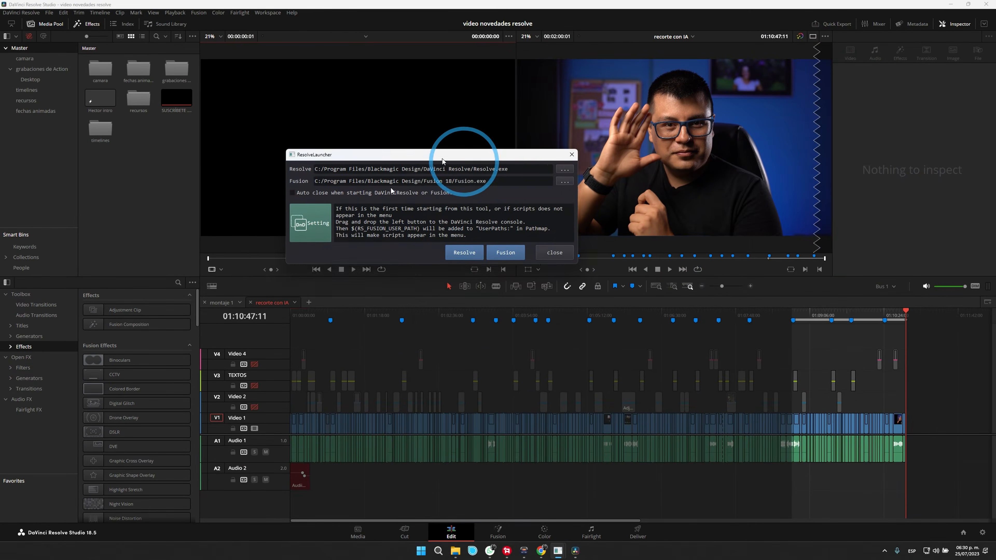
drag(317, 141, 339, 182)
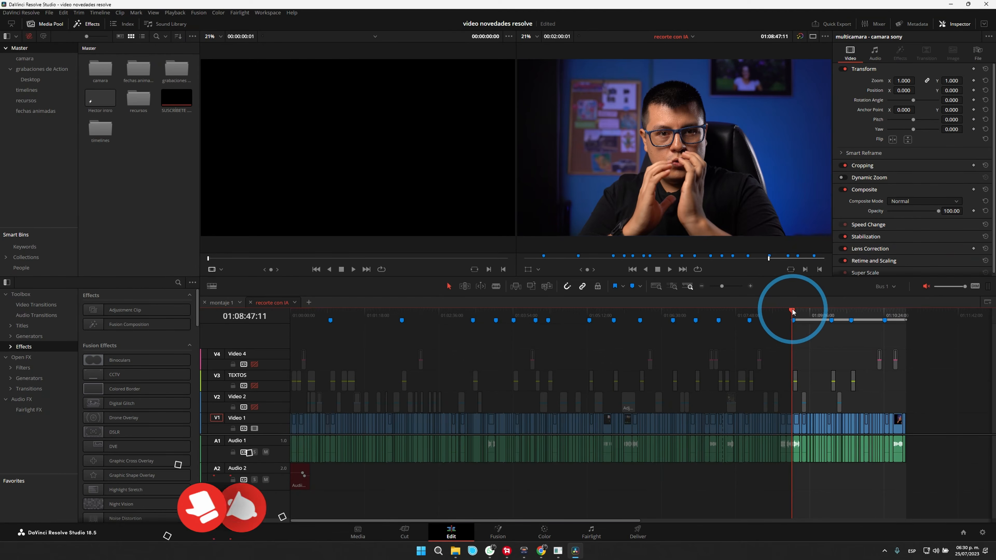
Step: Create subtitles from the audio of the marked section in the recorte con IA timeline and check them at several points
drag(793, 312, 798, 319)
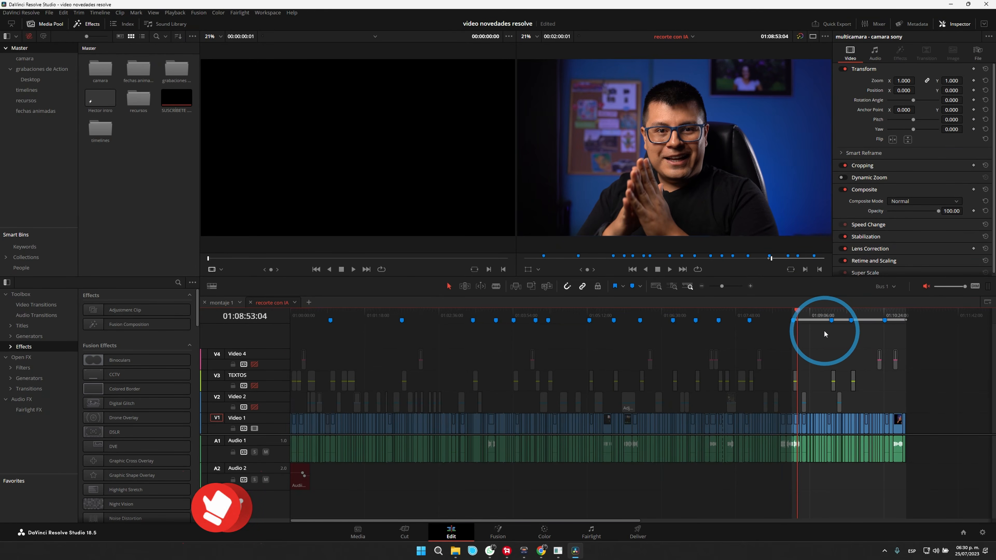
click(144, 49)
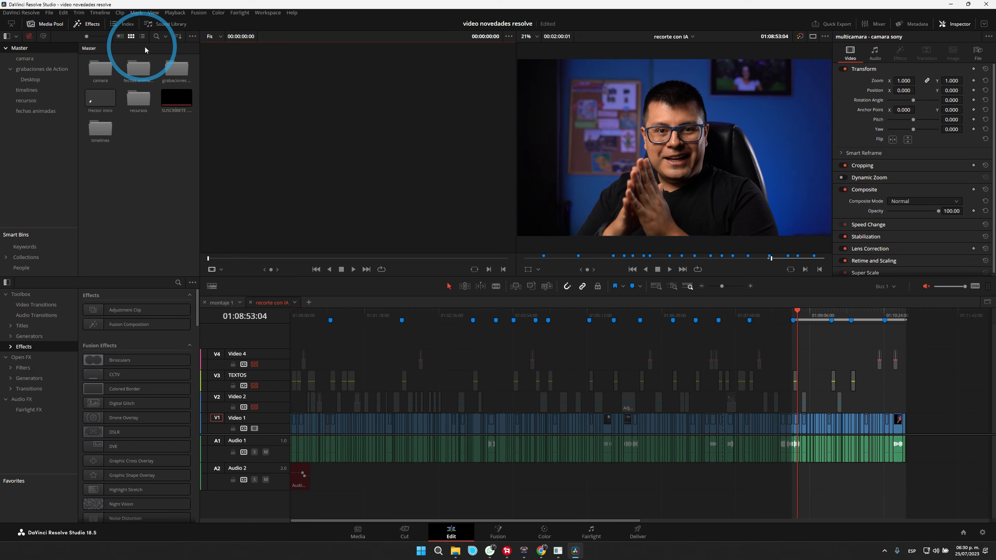
click(101, 12)
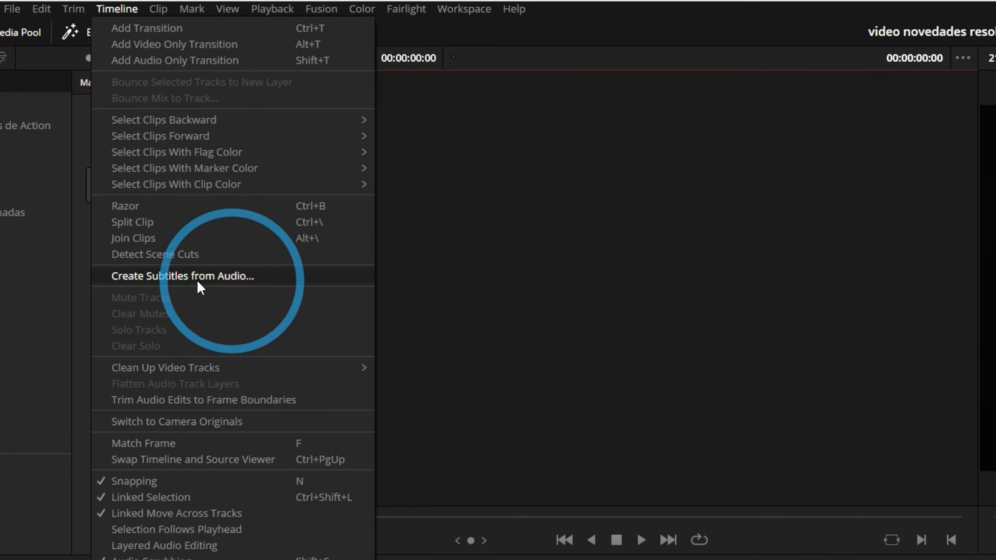
click(198, 277)
click(973, 559)
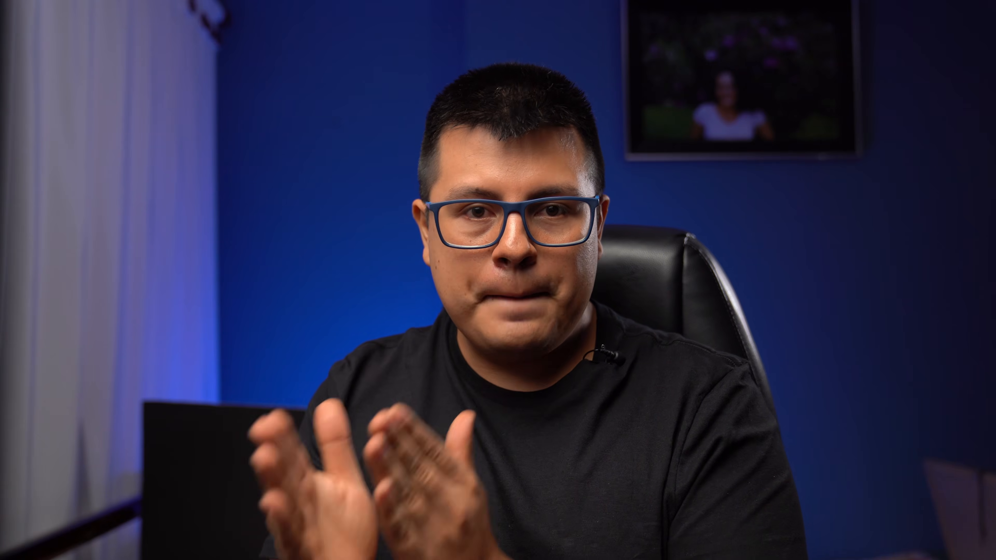
click(800, 311)
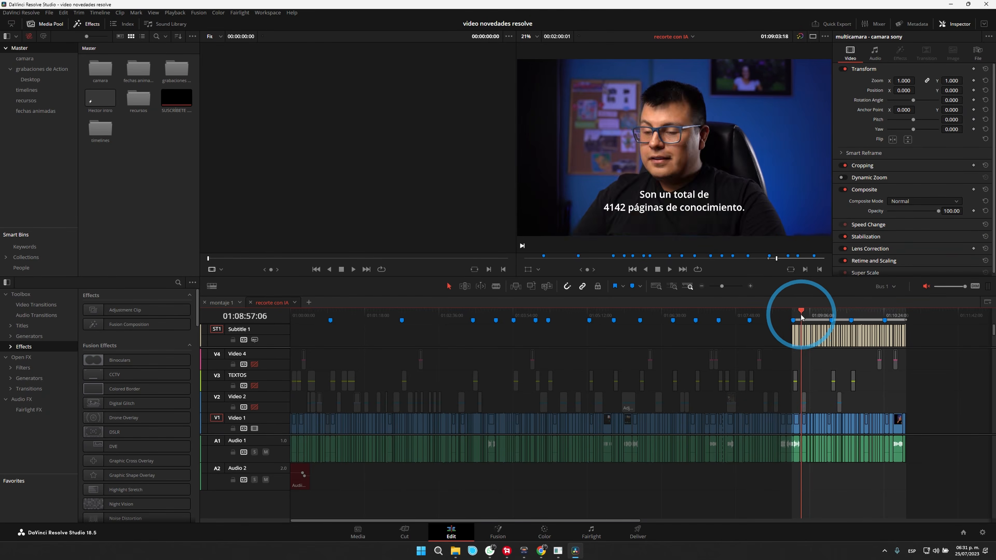
click(876, 319)
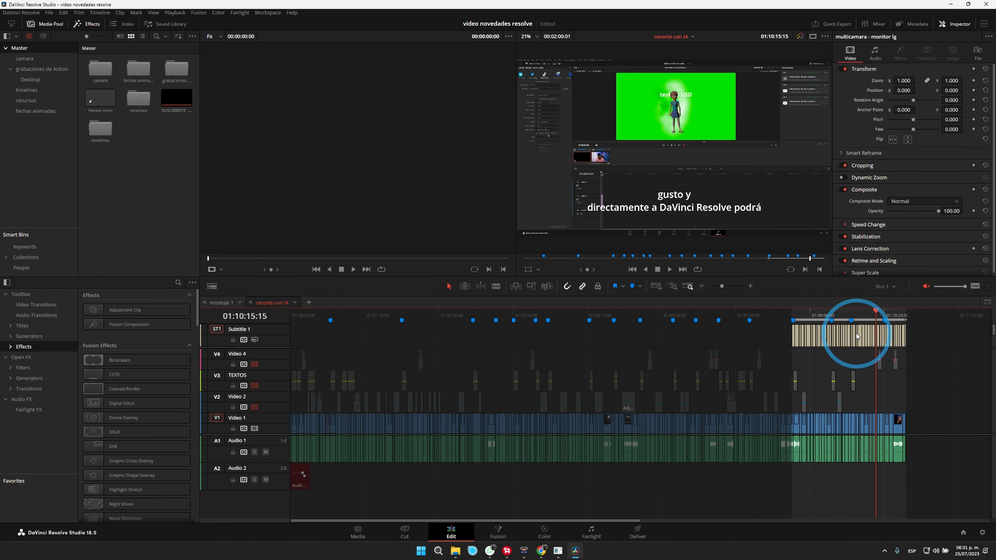
Step: Add a fifth video track named "text +" and place a Text+ title on it, stretched across all the subtitles
double_click(223, 356)
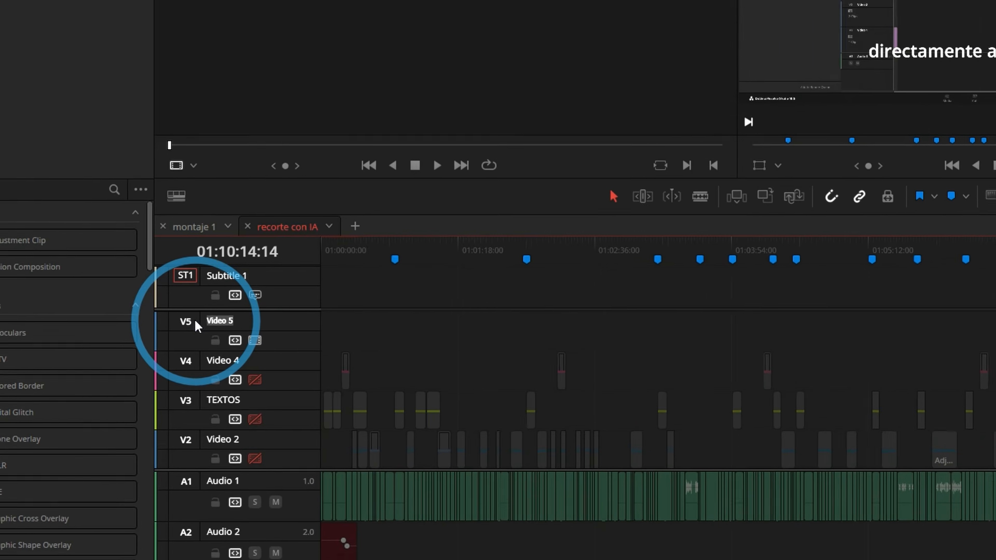
text(text +)
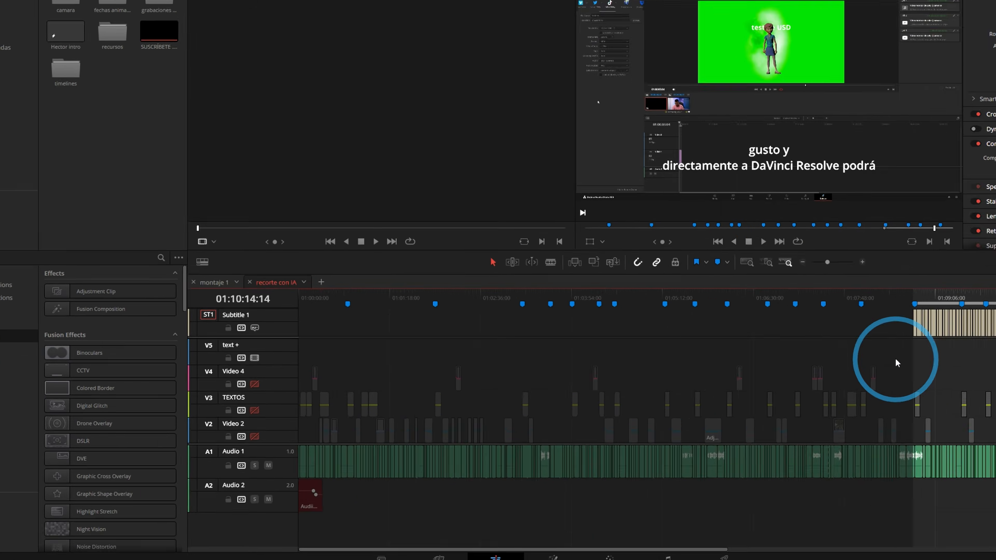
click(31, 327)
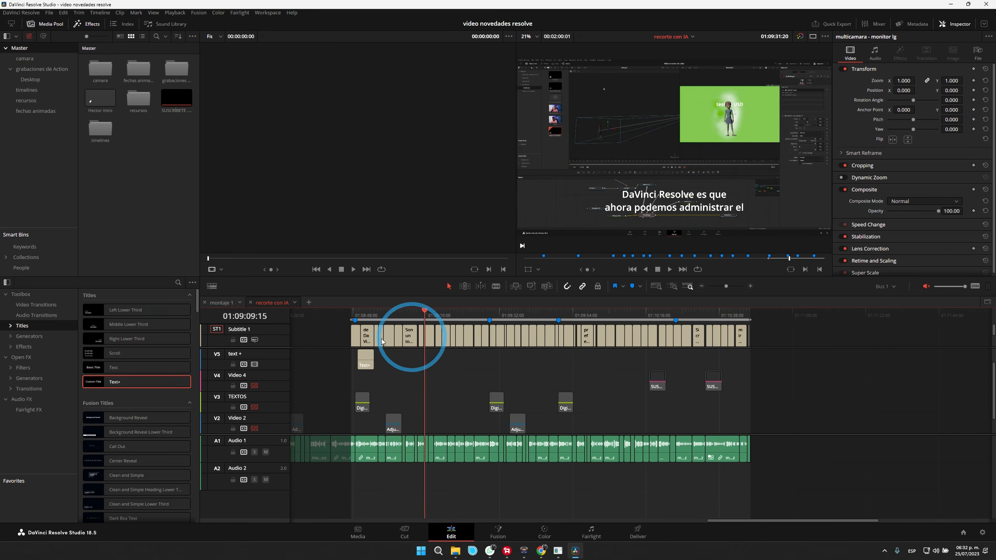
drag(352, 339, 382, 357)
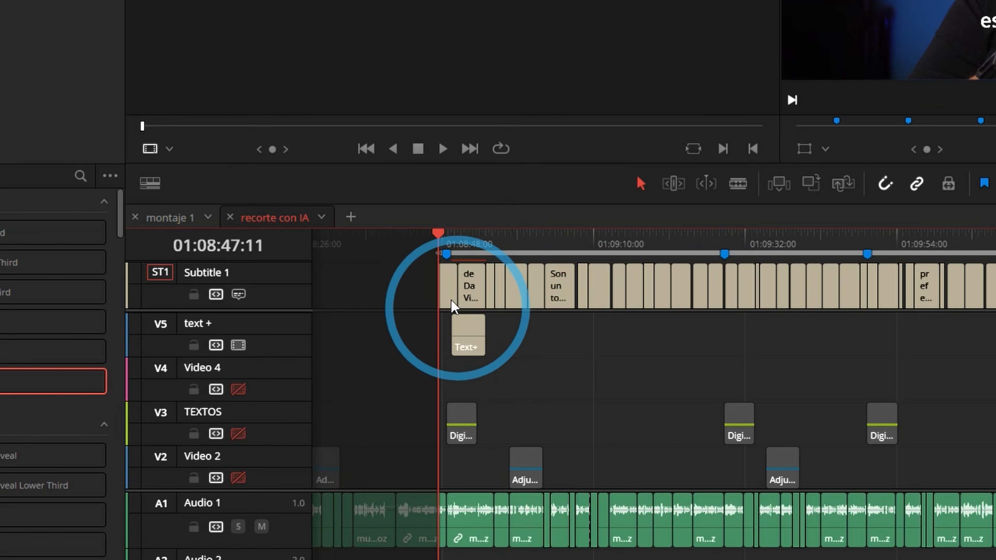
click(447, 295)
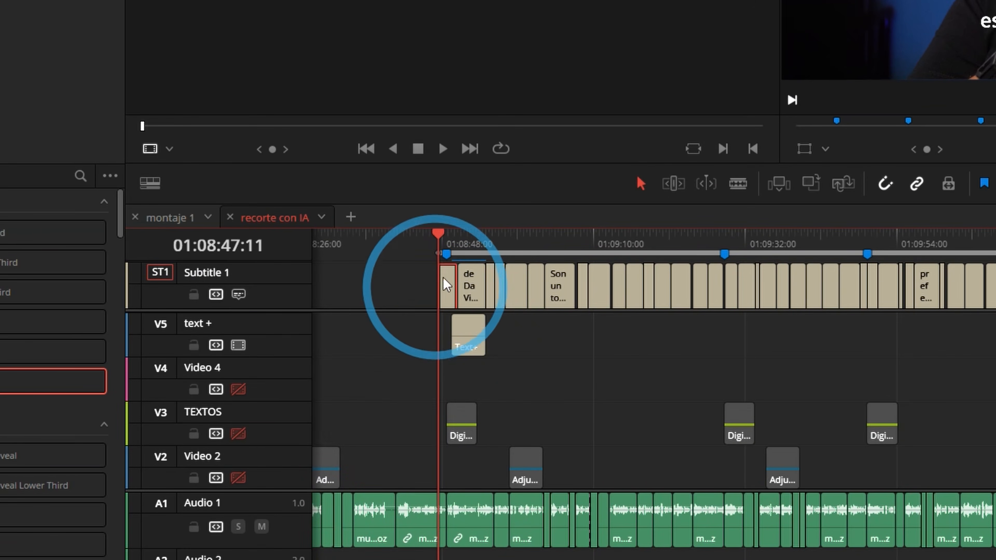
drag(485, 336, 992, 336)
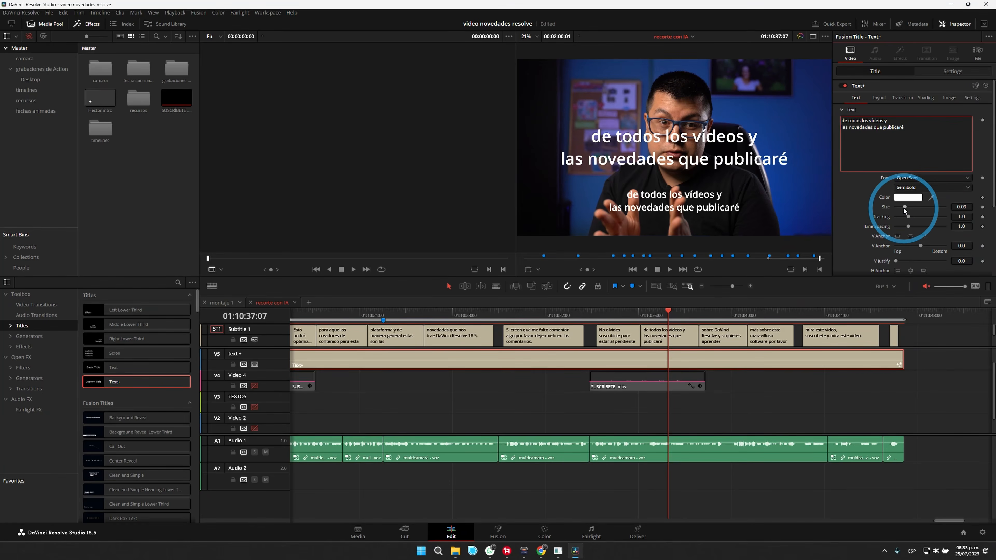
Step: Match the Text+ title to the subtitle's size and place, with Position Y at -646, and disable the subtitle track
drag(904, 208, 902, 210)
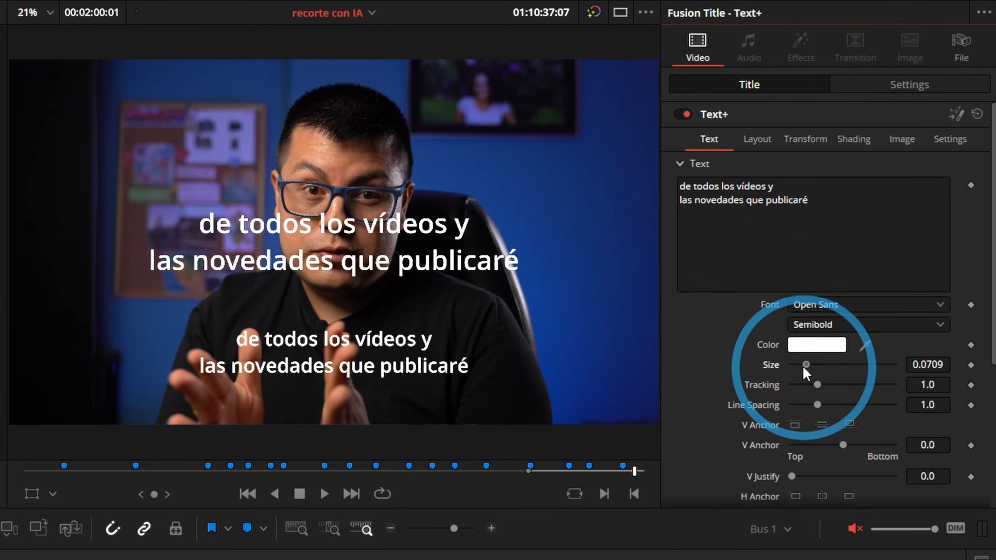
drag(906, 160, 384, 234)
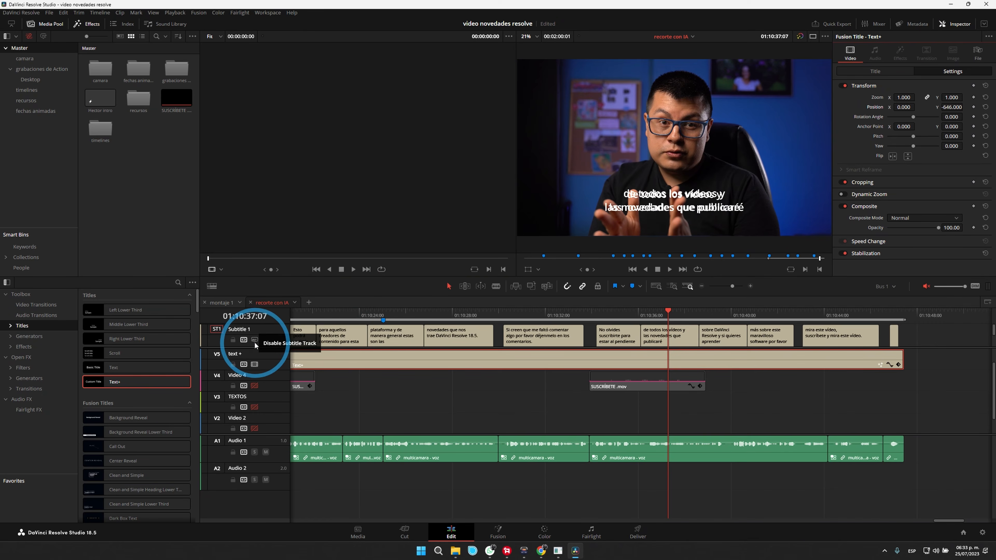
click(255, 341)
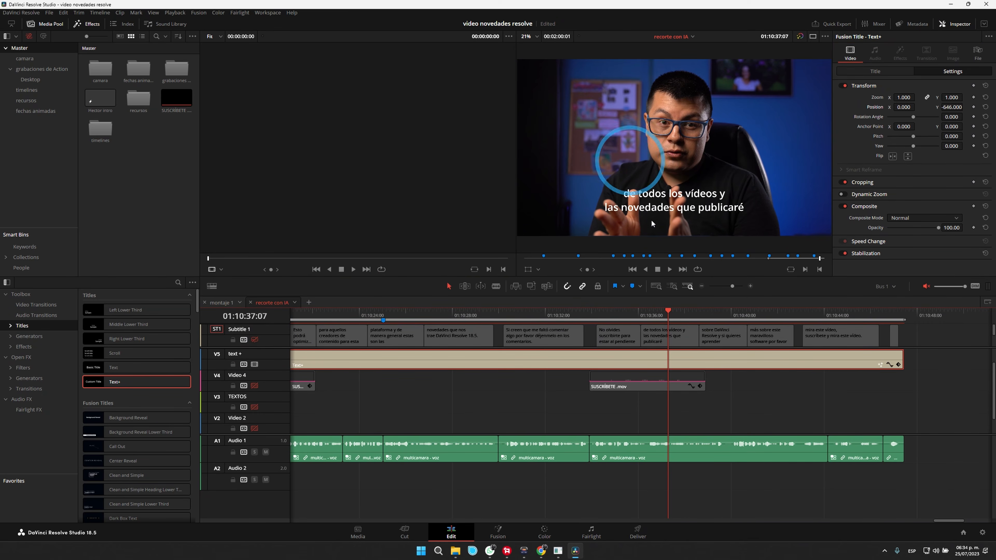
Step: Enable shading element 5 of the Text+ title as a solid black background behind the text
click(881, 74)
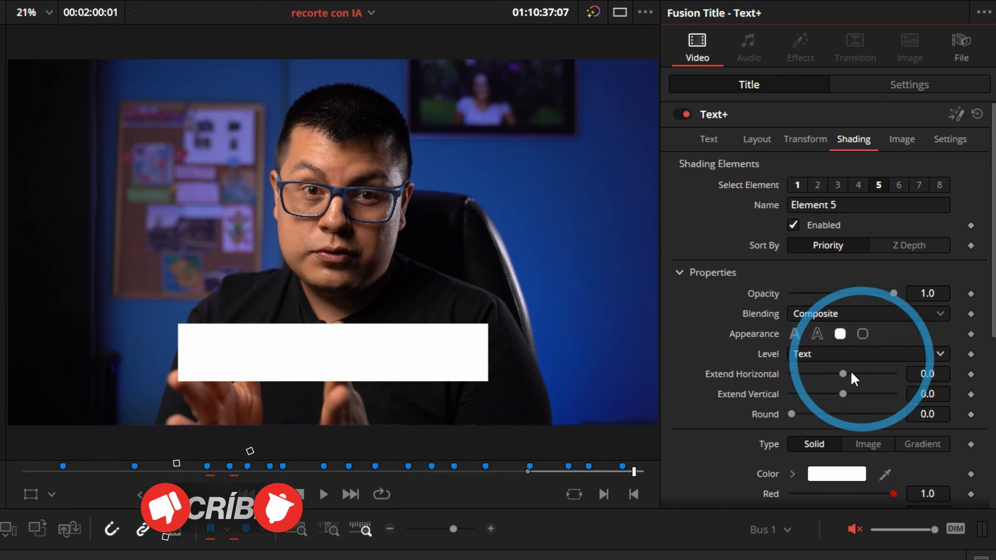
click(914, 254)
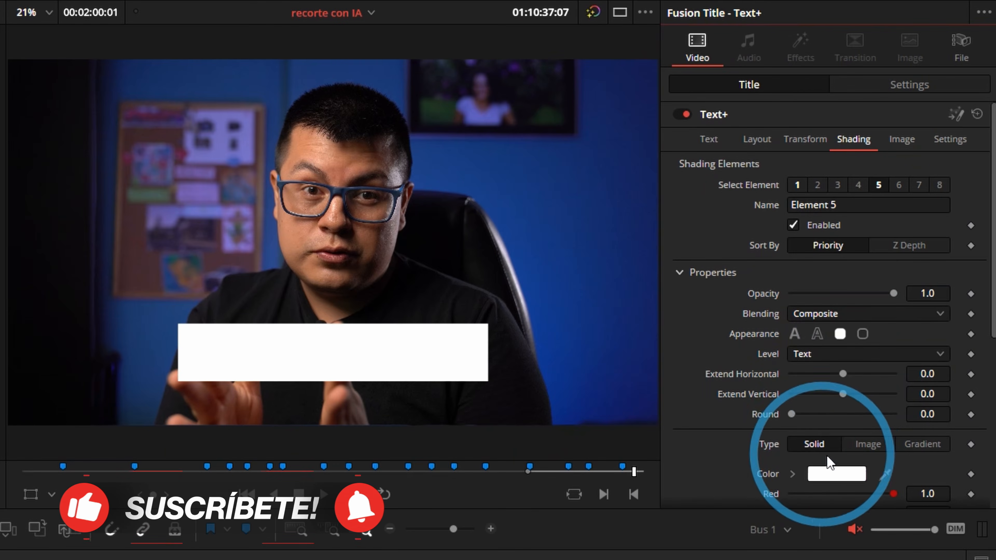
click(838, 476)
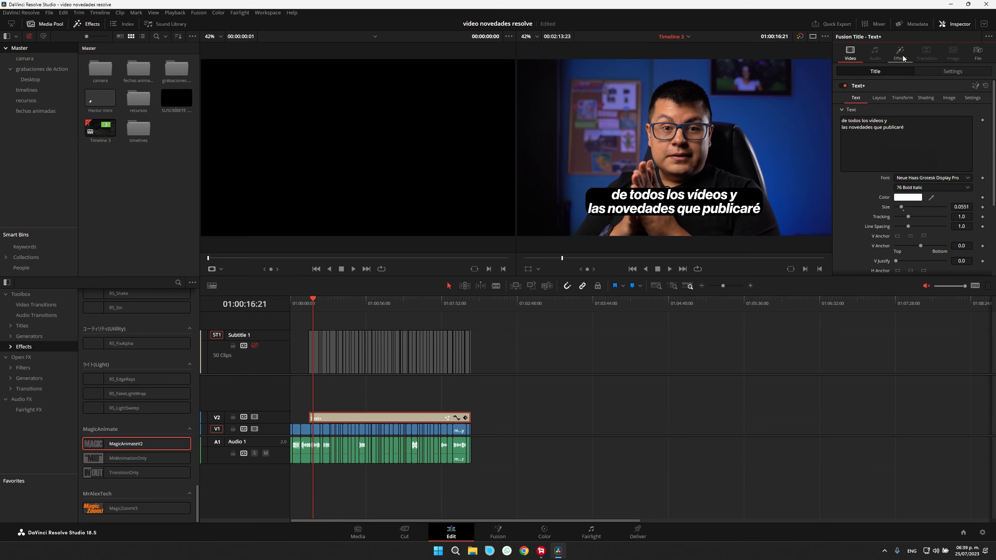
Step: Enable both In and Out zoom in the title's MagicAnimateV2 effect, with the Easing curve and Elastic zoom curves
click(902, 55)
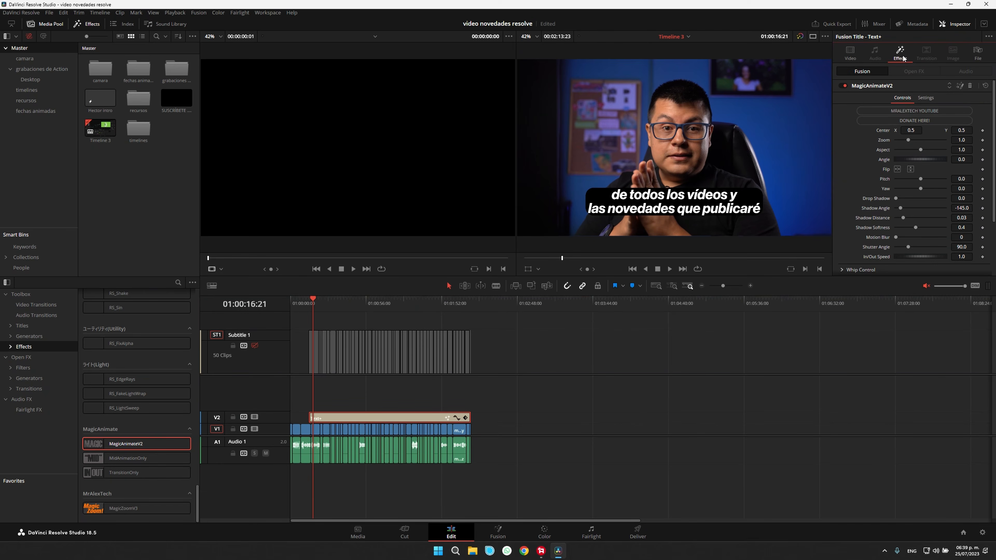
scroll(881, 181, down, 4)
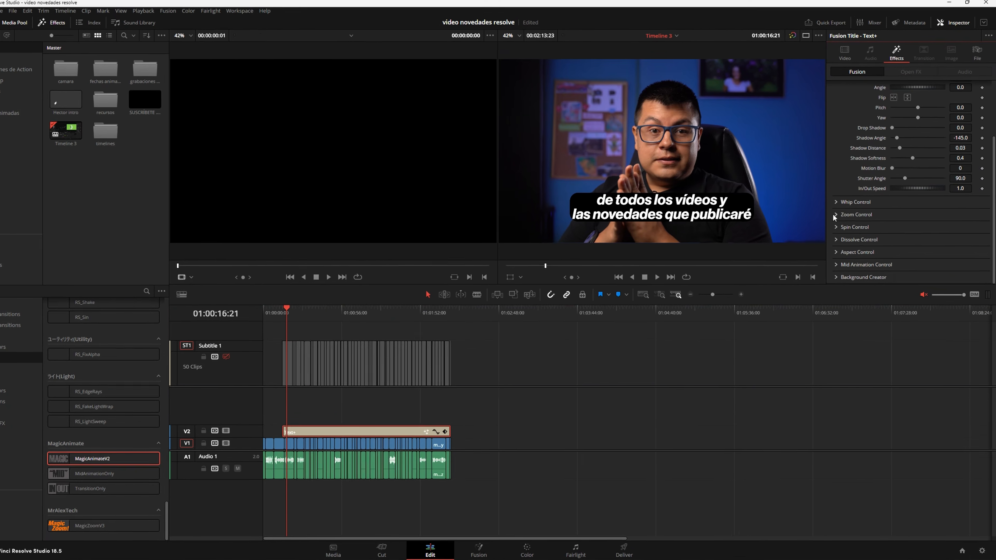
click(842, 211)
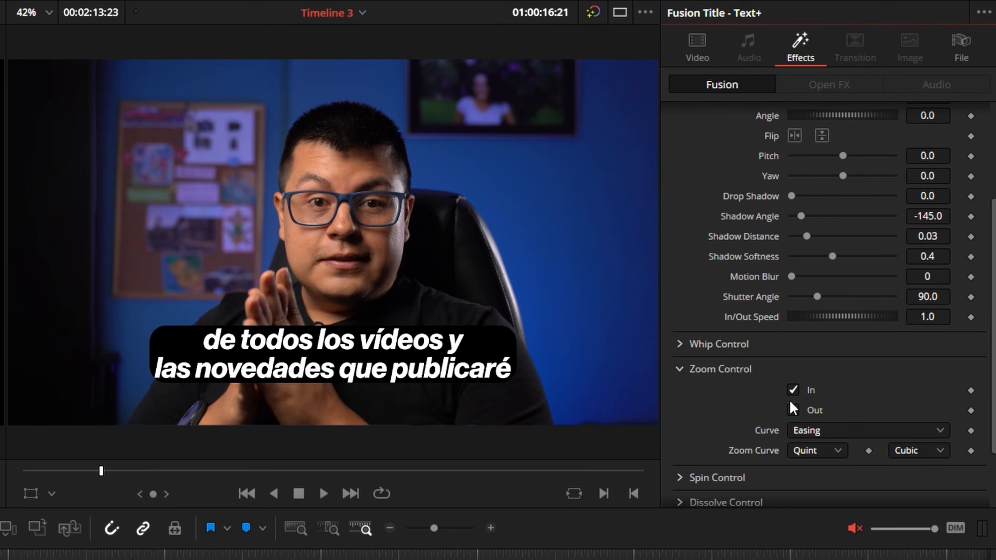
click(793, 410)
click(811, 450)
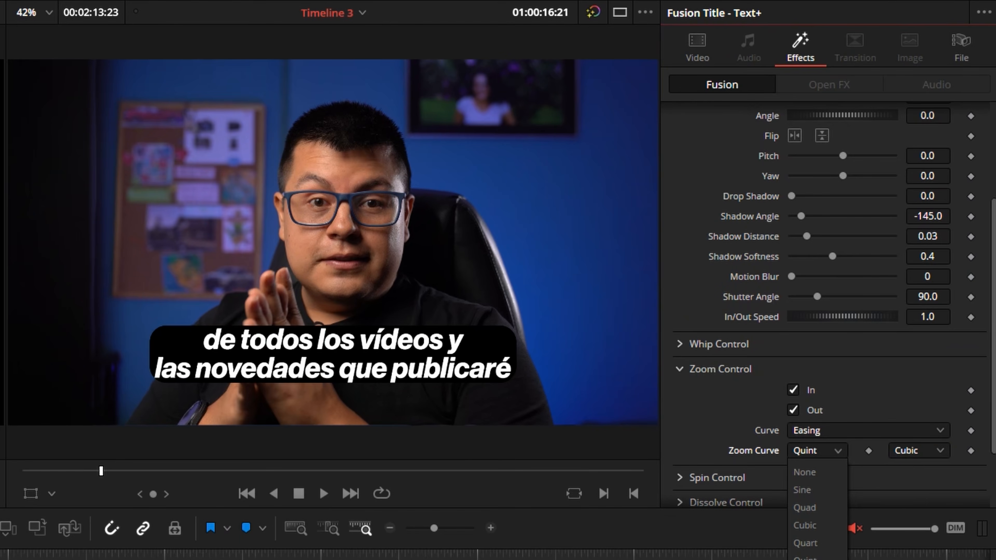
Step: Enable In and Out dissolve in the MagicAnimateV2 effect and set its In/Out Speed to 0.4
click(680, 468)
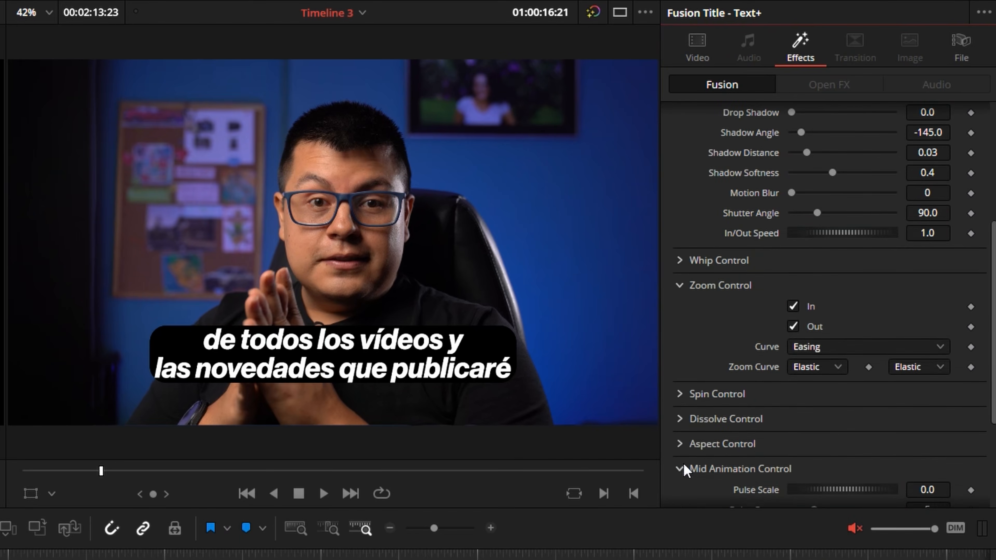
click(684, 468)
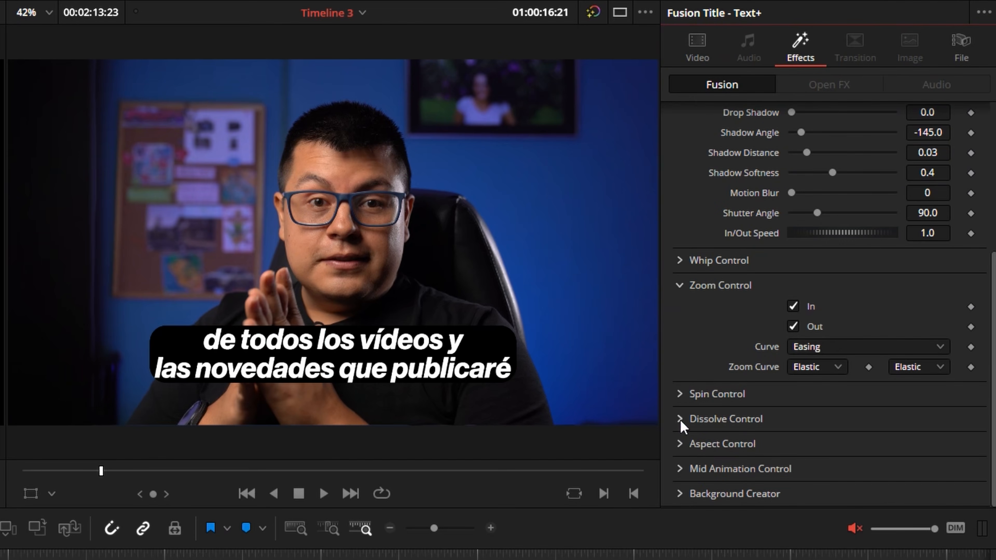
click(679, 422)
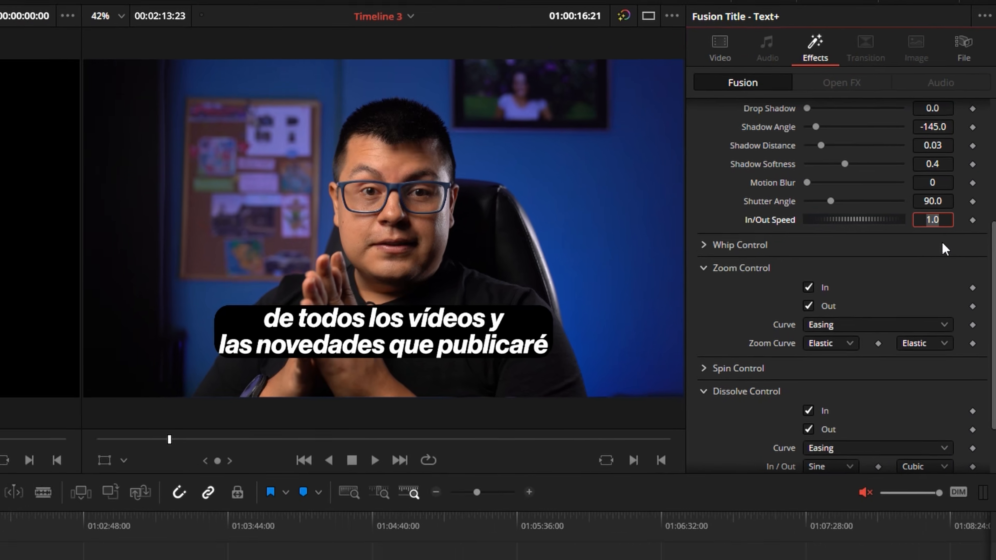
text(0.4)
key(Return)
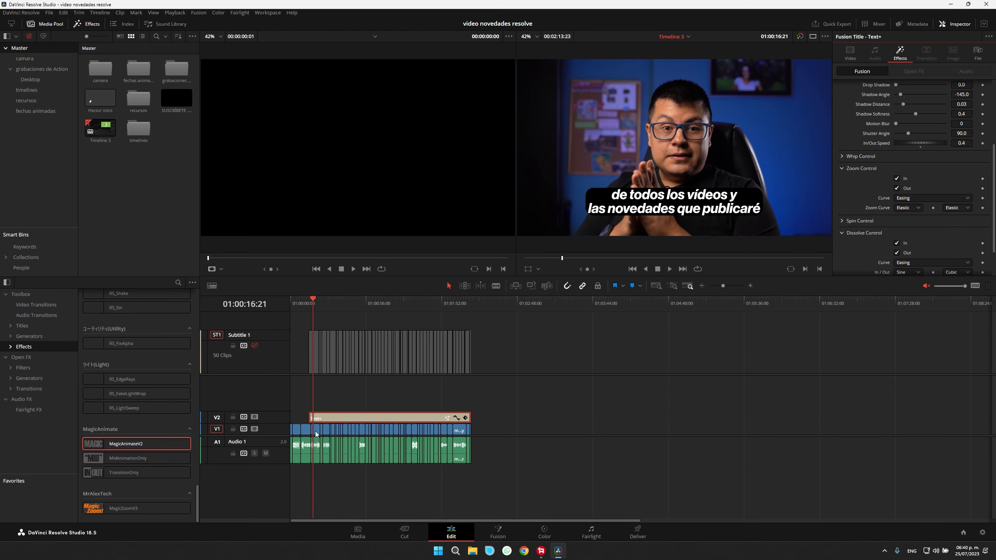
Step: Play the timeline from the start of the Text+ title to preview its animation
scroll(315, 431, up, 3)
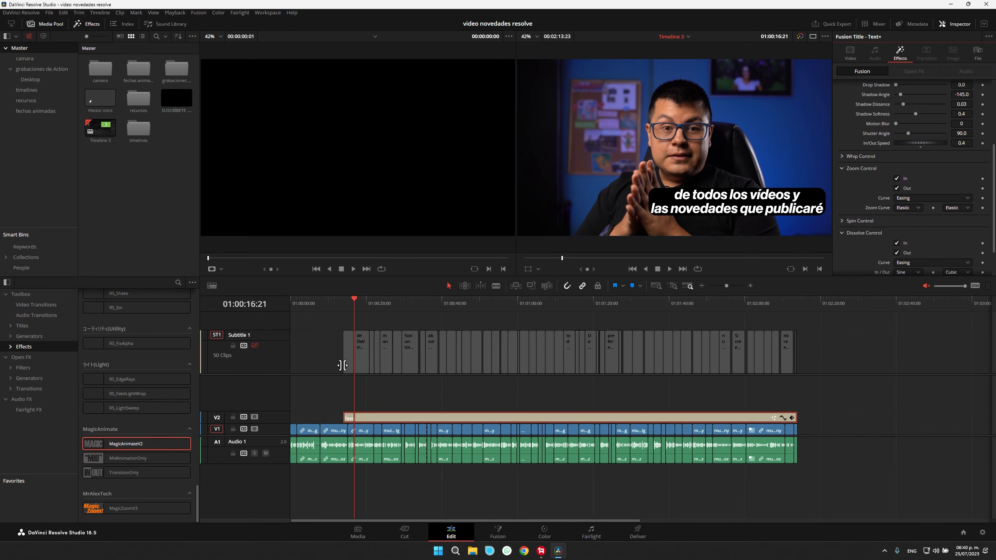
key(space)
click(343, 302)
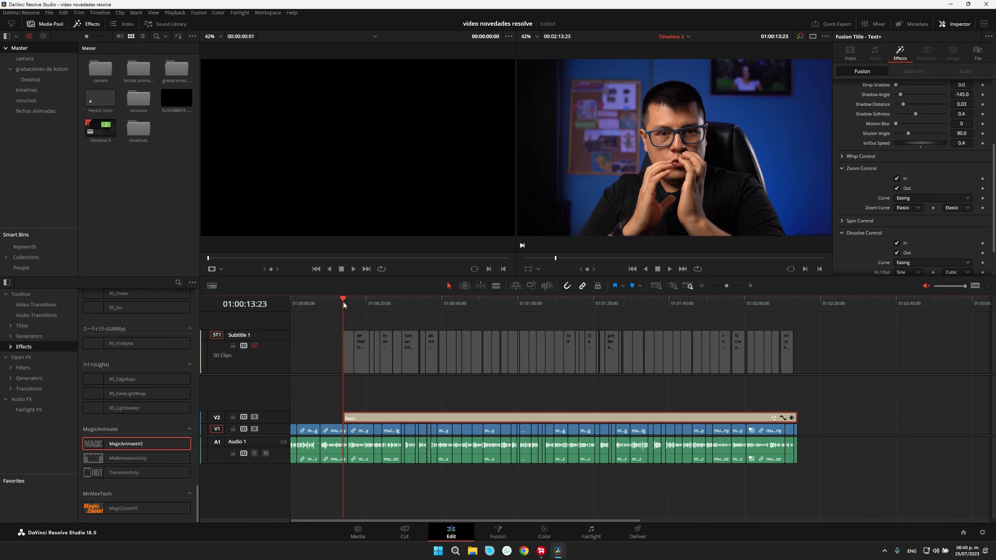
click(352, 389)
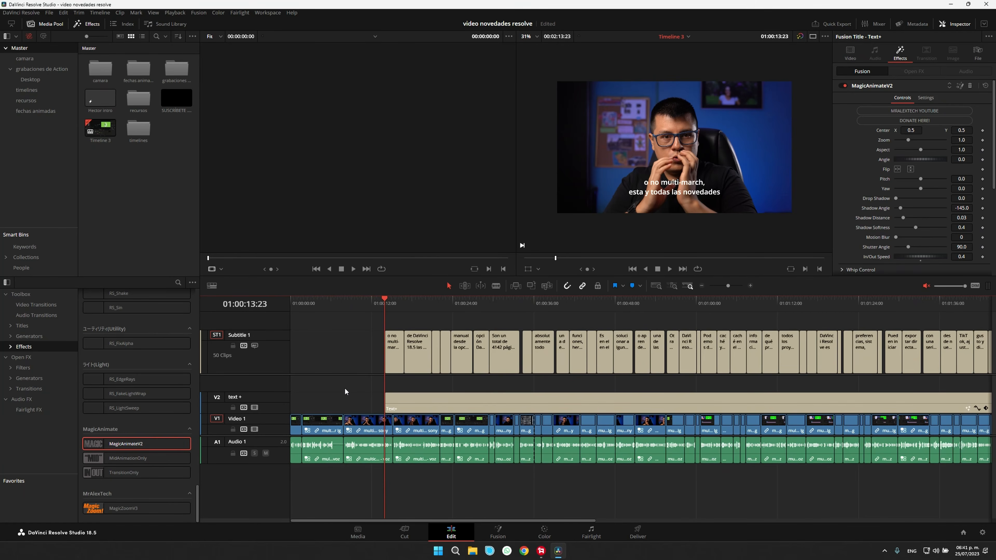
Step: Lock the Video 1 and Audio 1 tracks
click(233, 429)
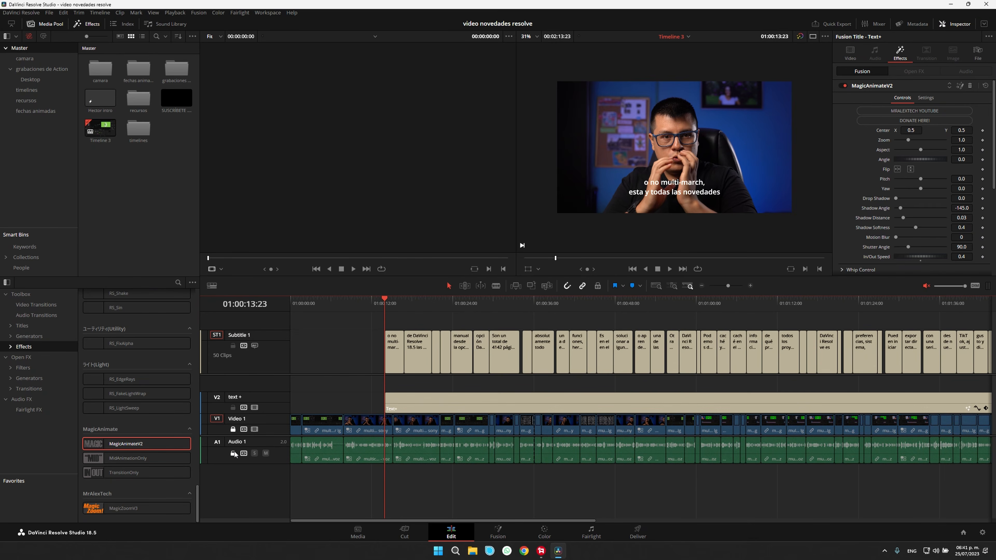
click(233, 453)
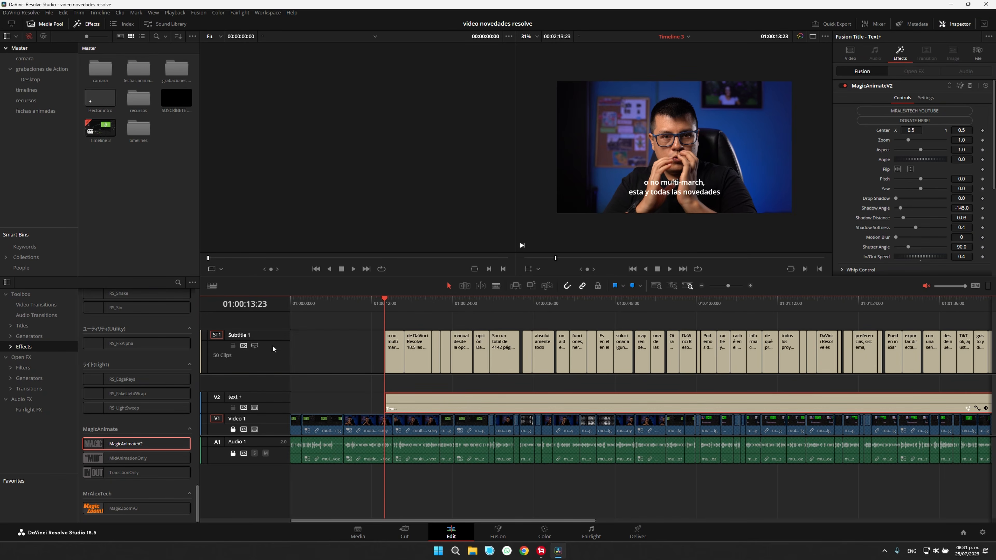
click(327, 371)
scroll(327, 371, right, 3)
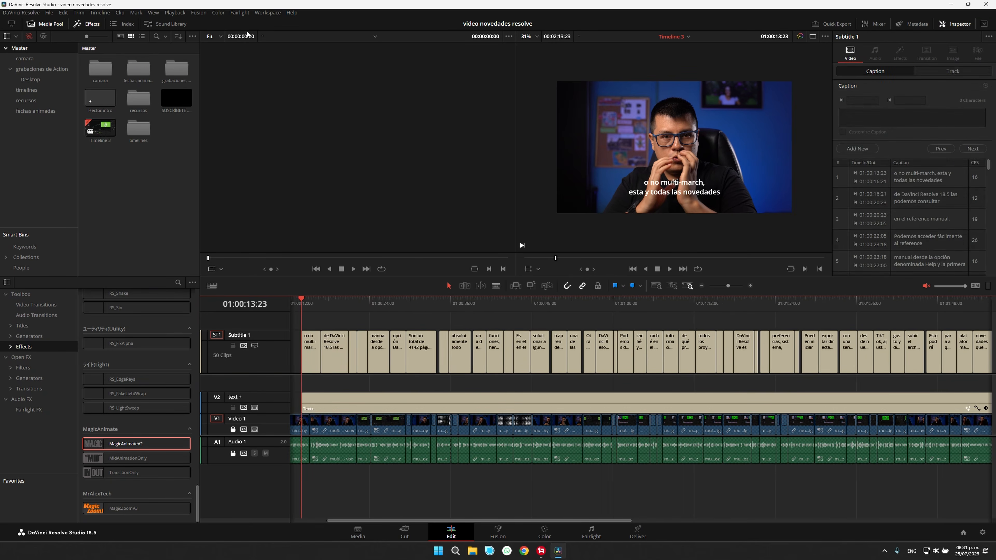
Step: Run the RS script Subtitle2TextPlus and set its Clip Color to Lime
click(268, 12)
mouse_move(286, 264)
mouse_move(575, 467)
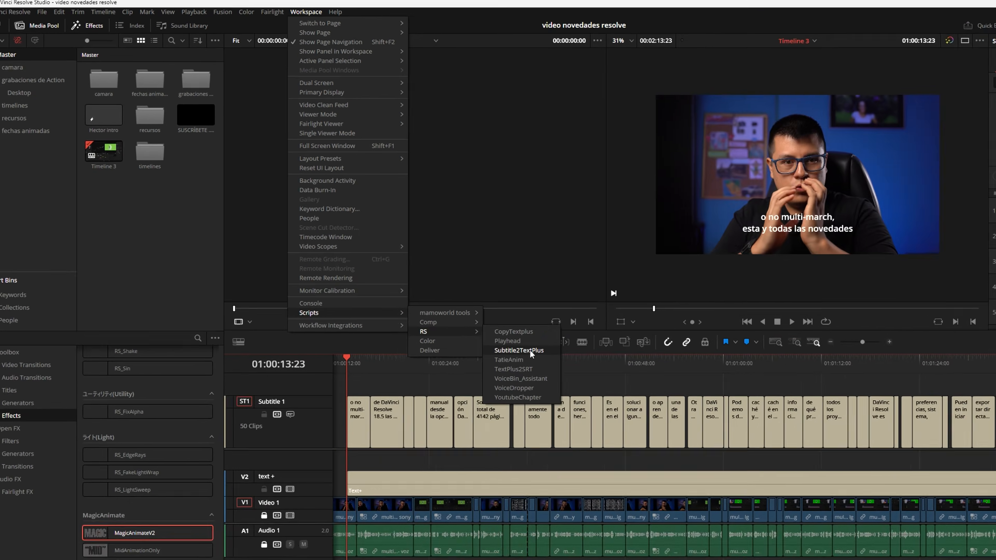
click(721, 496)
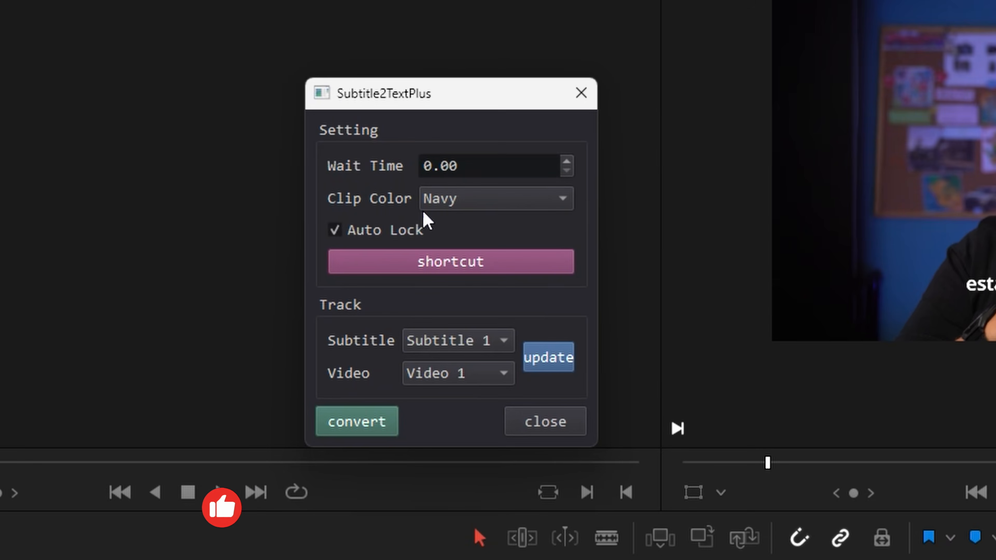
click(486, 198)
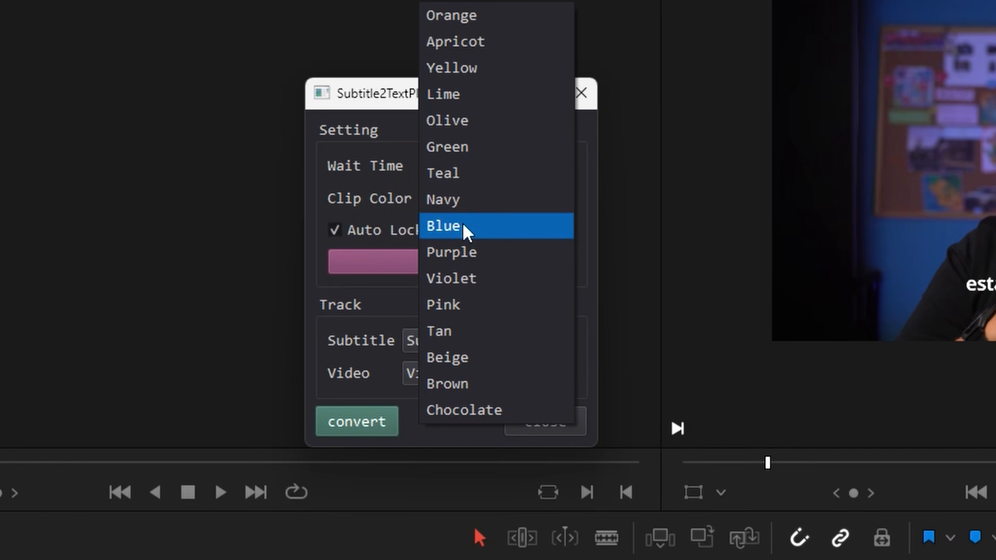
click(469, 106)
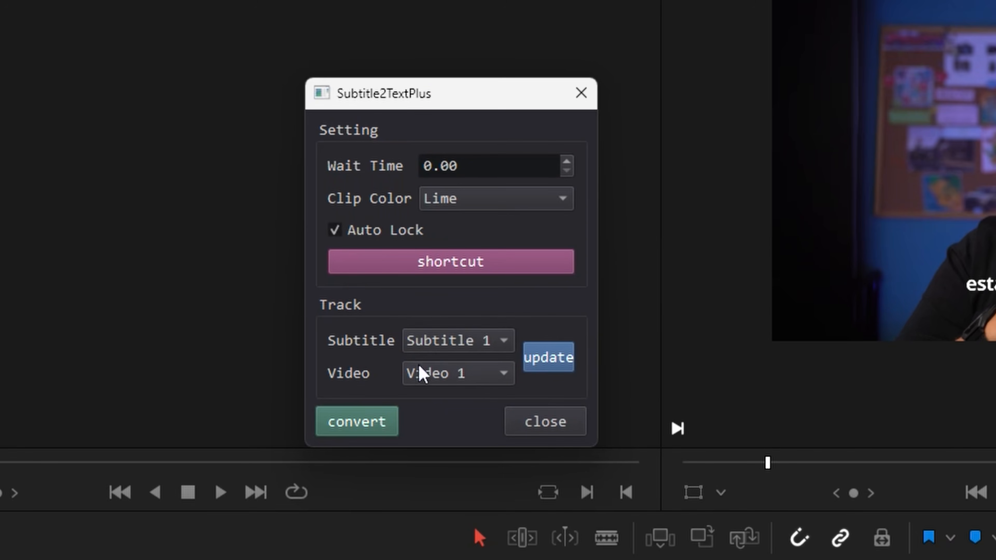
Step: Convert the Subtitle 1 track to Text+ titles using the "text +" video track
click(483, 341)
click(463, 342)
click(427, 381)
click(456, 402)
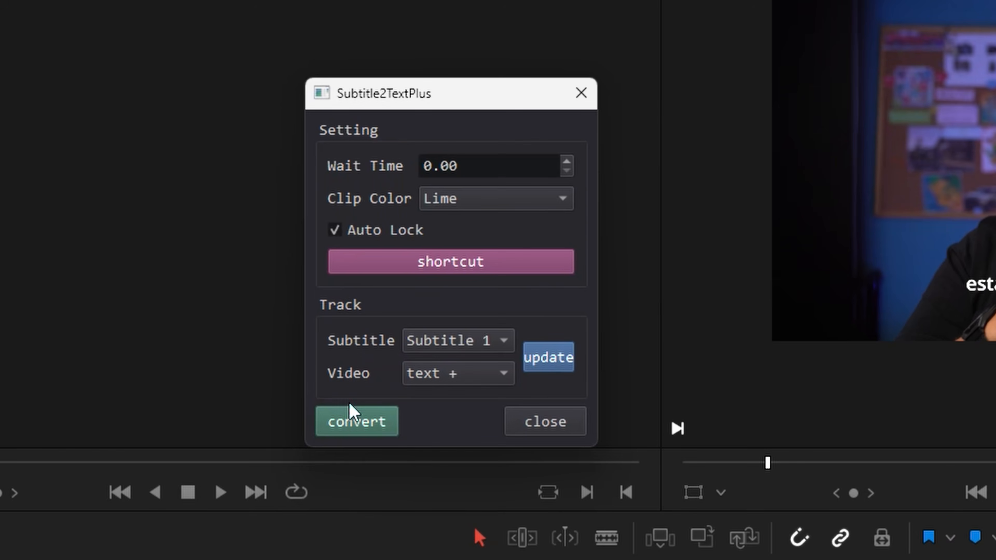
click(373, 421)
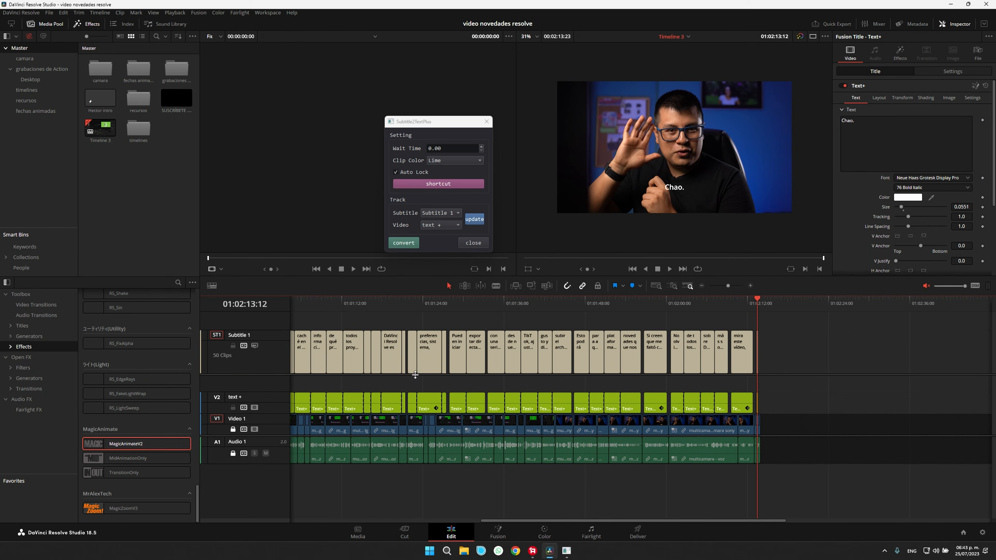
Step: Enable the Subtitle 1 track, disable the "text +" track, and play the timeline from the first subtitle
scroll(383, 385, left, 10)
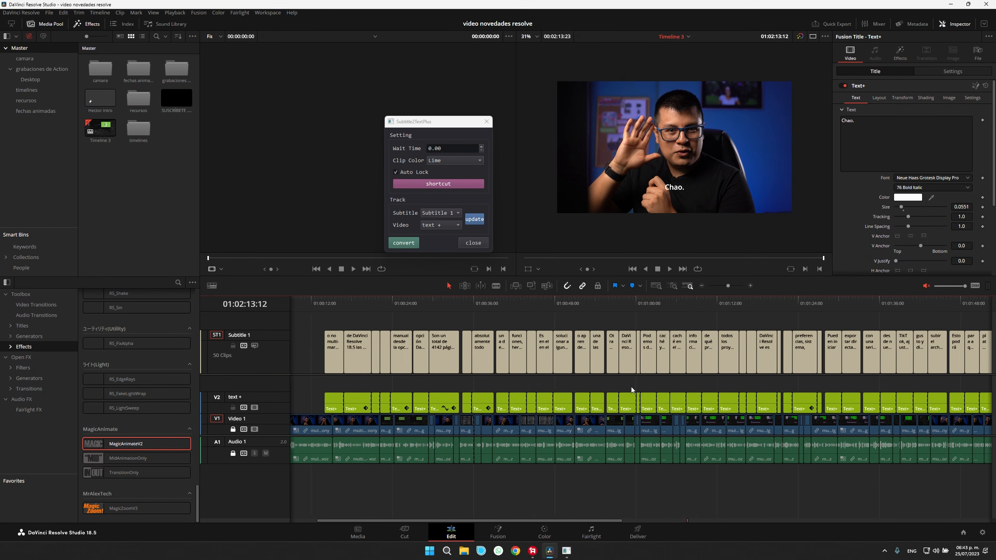
scroll(421, 380, left, 3)
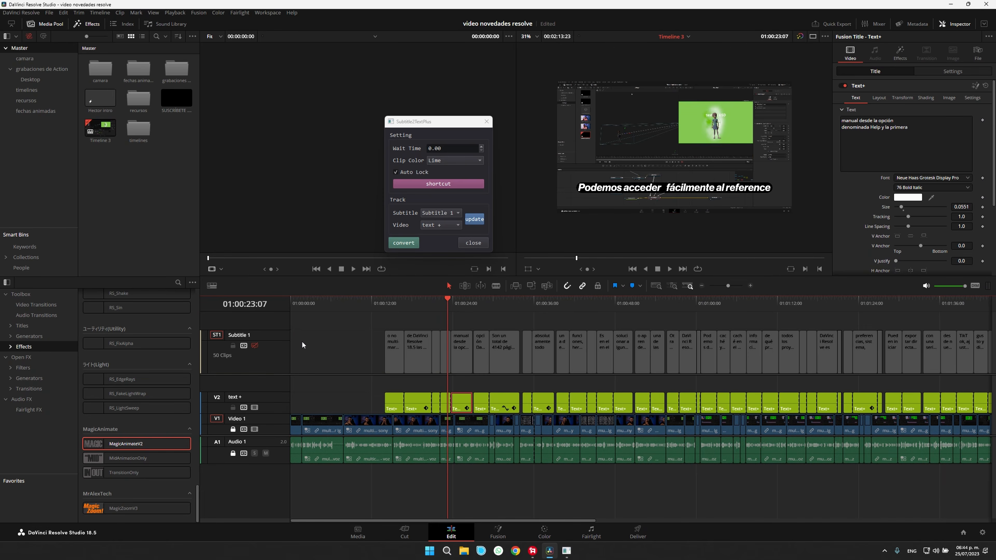
click(254, 345)
click(255, 408)
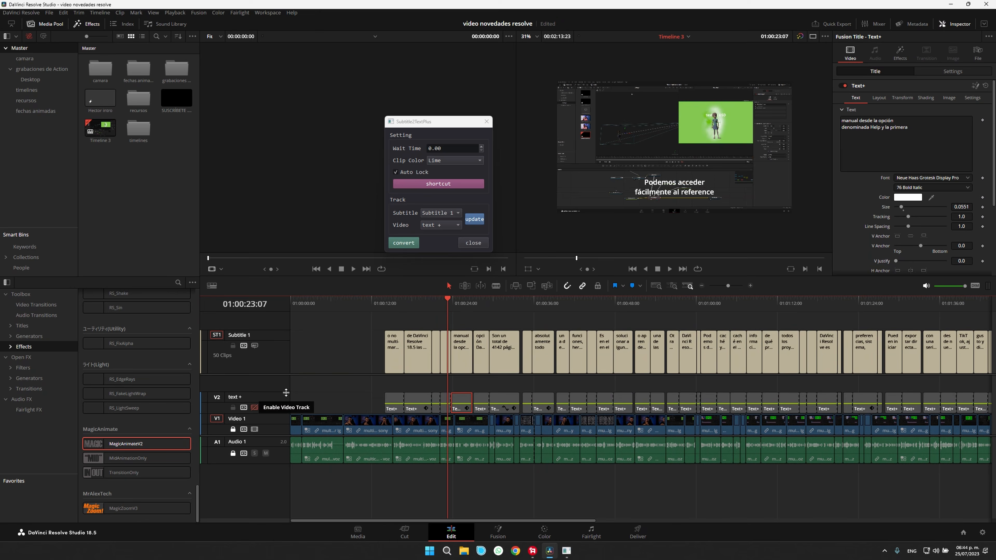
click(389, 303)
key(space)
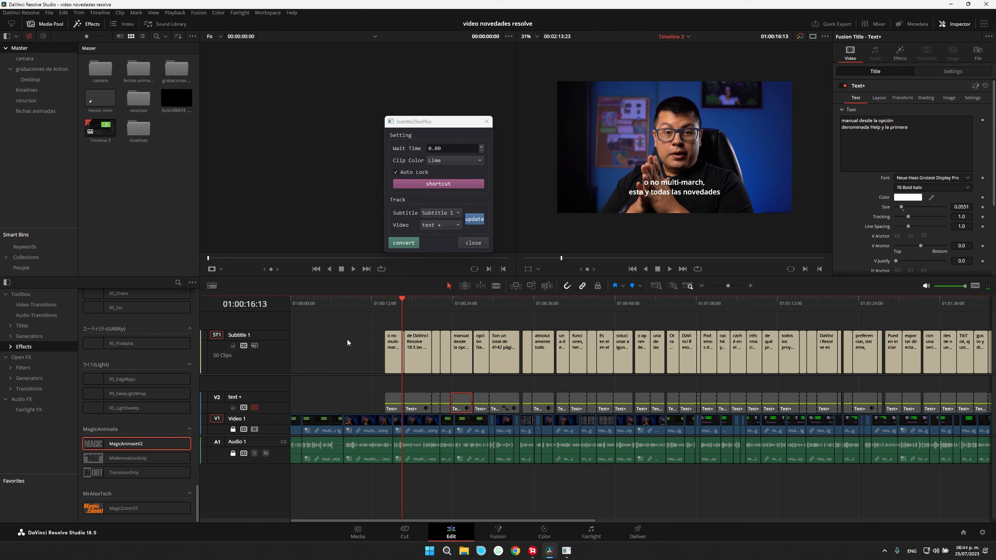
Step: Disable the Subtitle 1 track, enable the "text +" track, and play the converted titles from the first one
click(254, 346)
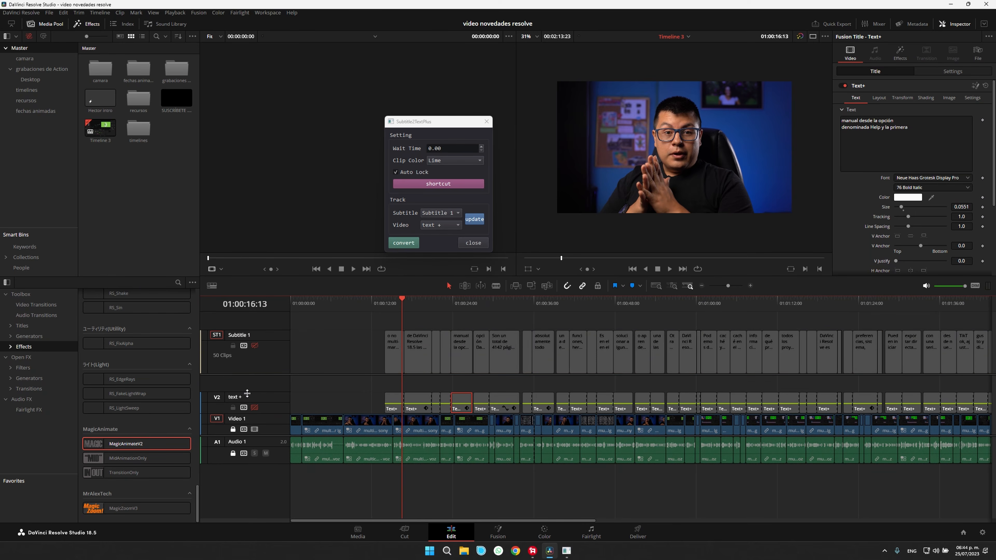
click(254, 408)
key(space)
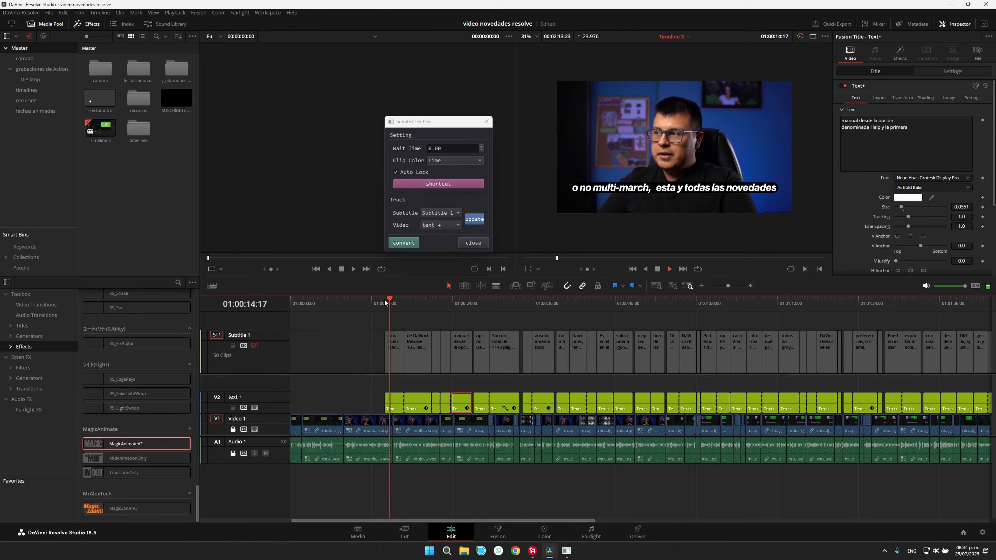